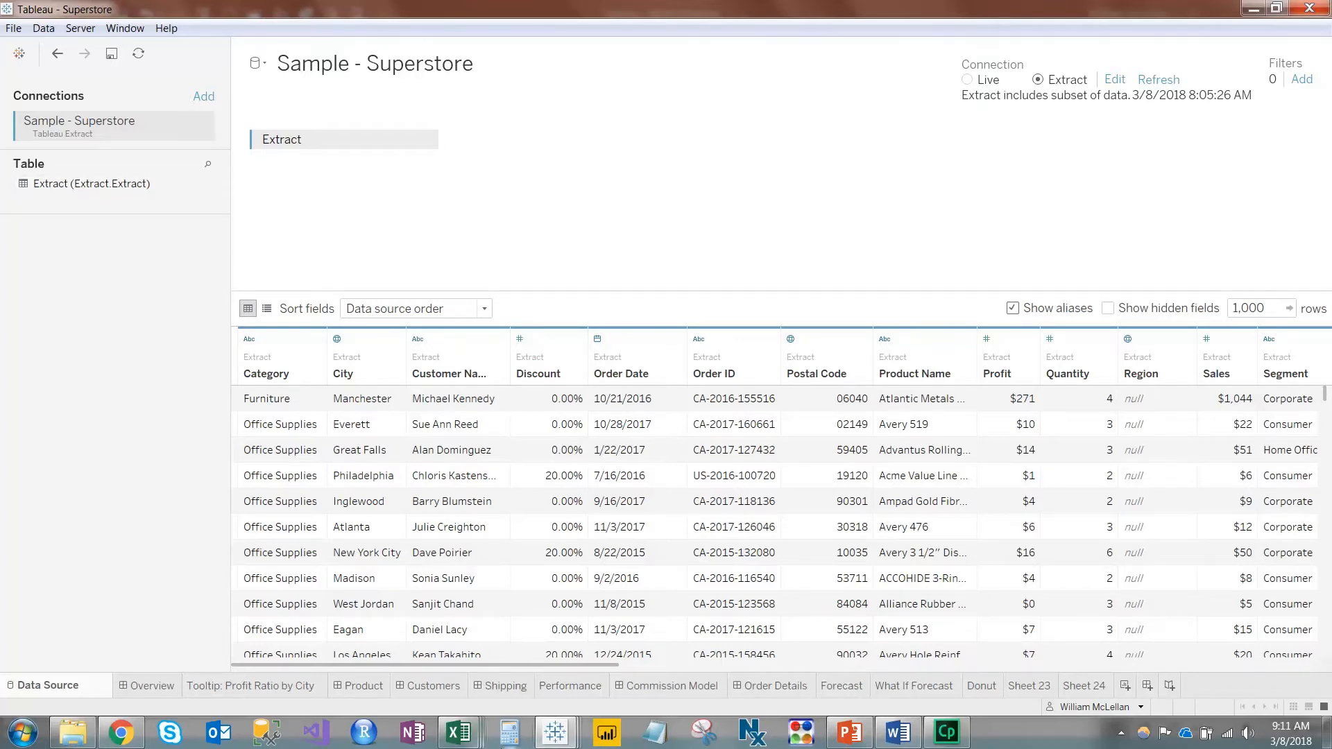
Step: Switch to the ASDW Reseller Sales workbook, show its data source, and look at the empty custom SQL editor without creating a query
mouse_move(552, 741)
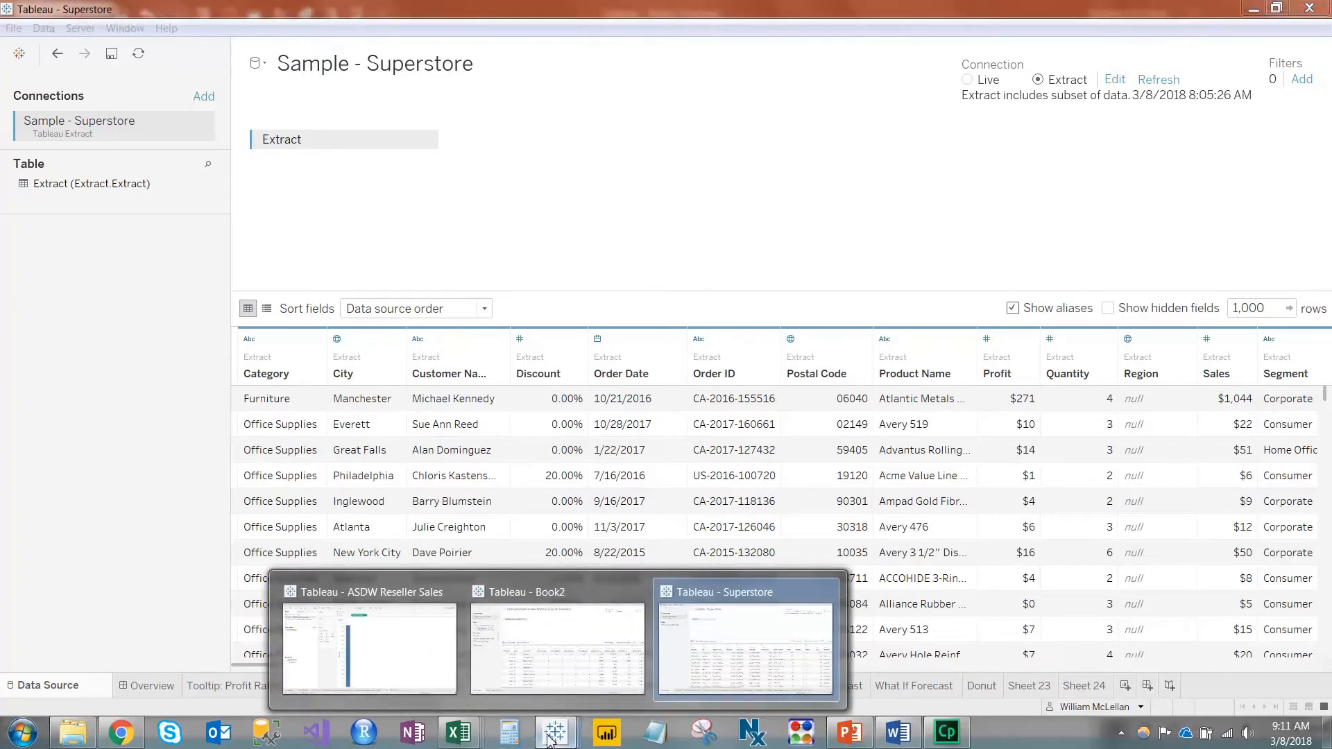
left_click(419, 661)
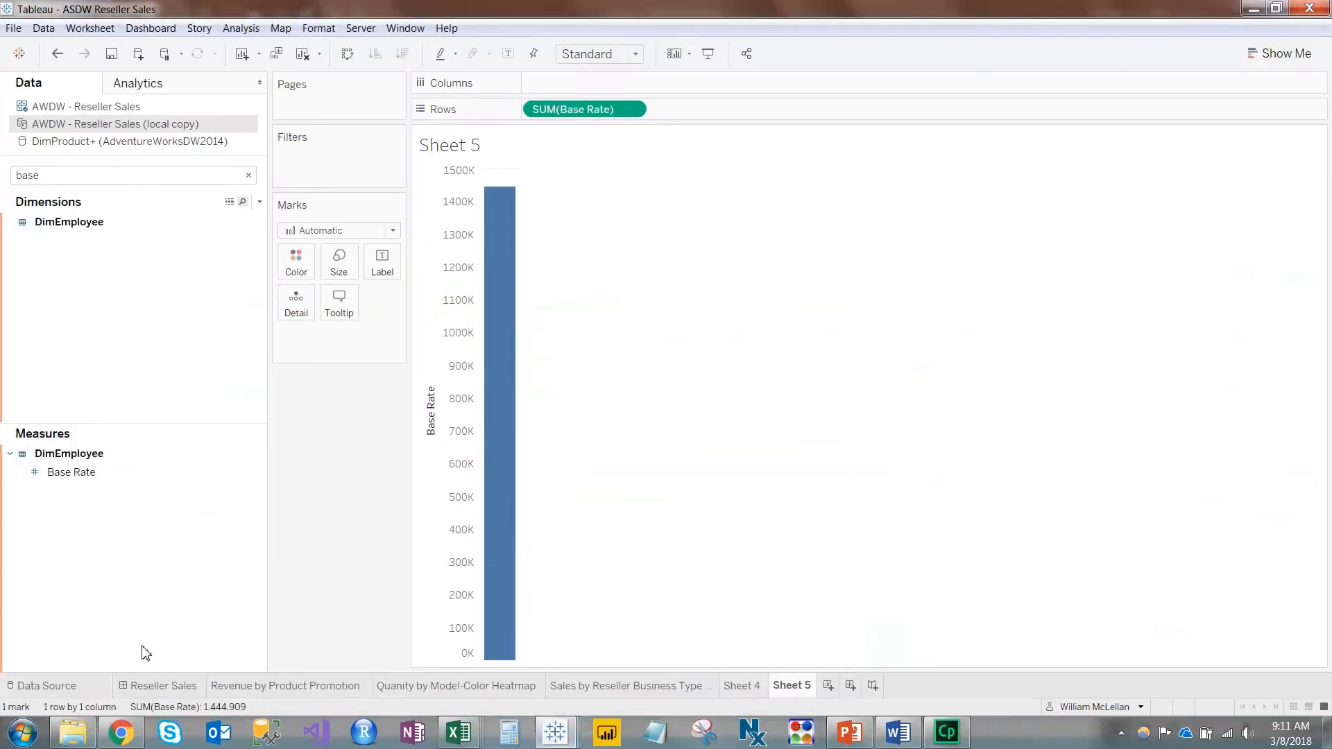
left_click(59, 690)
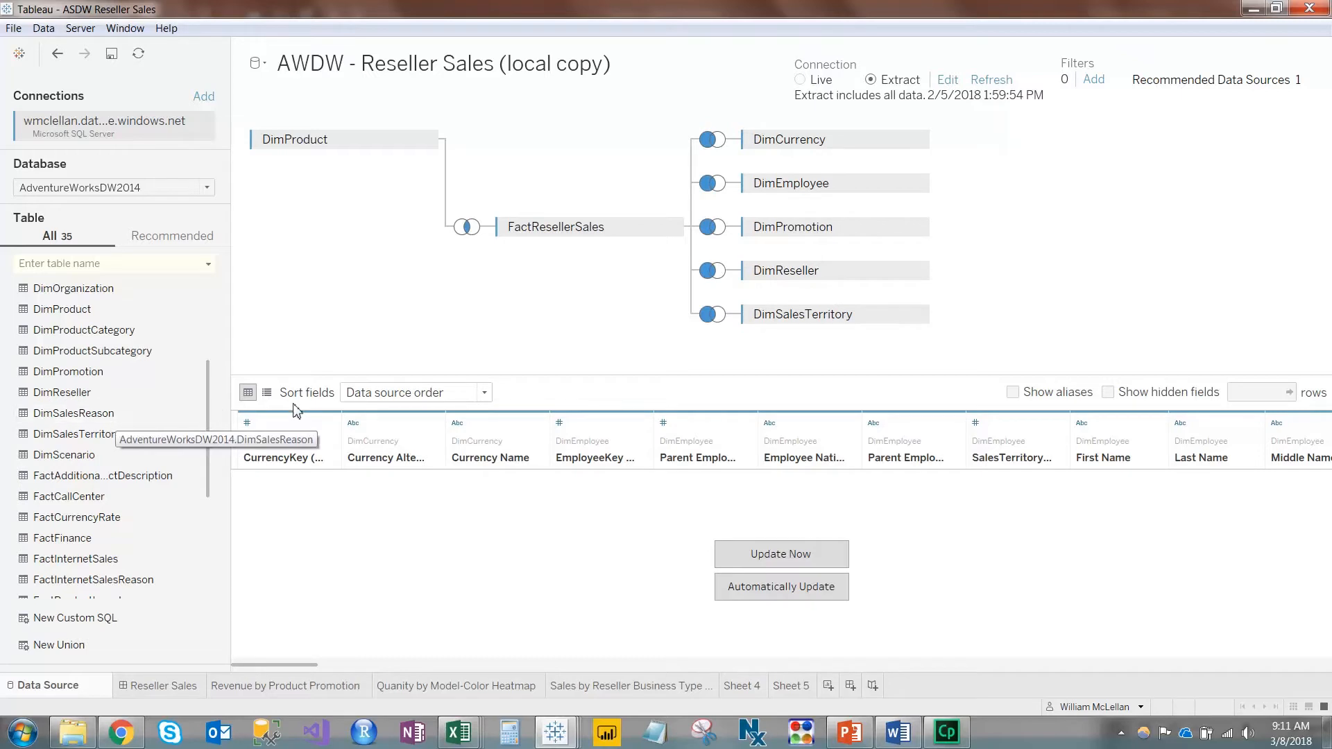
left_click_drag(95, 619, 1127, 280)
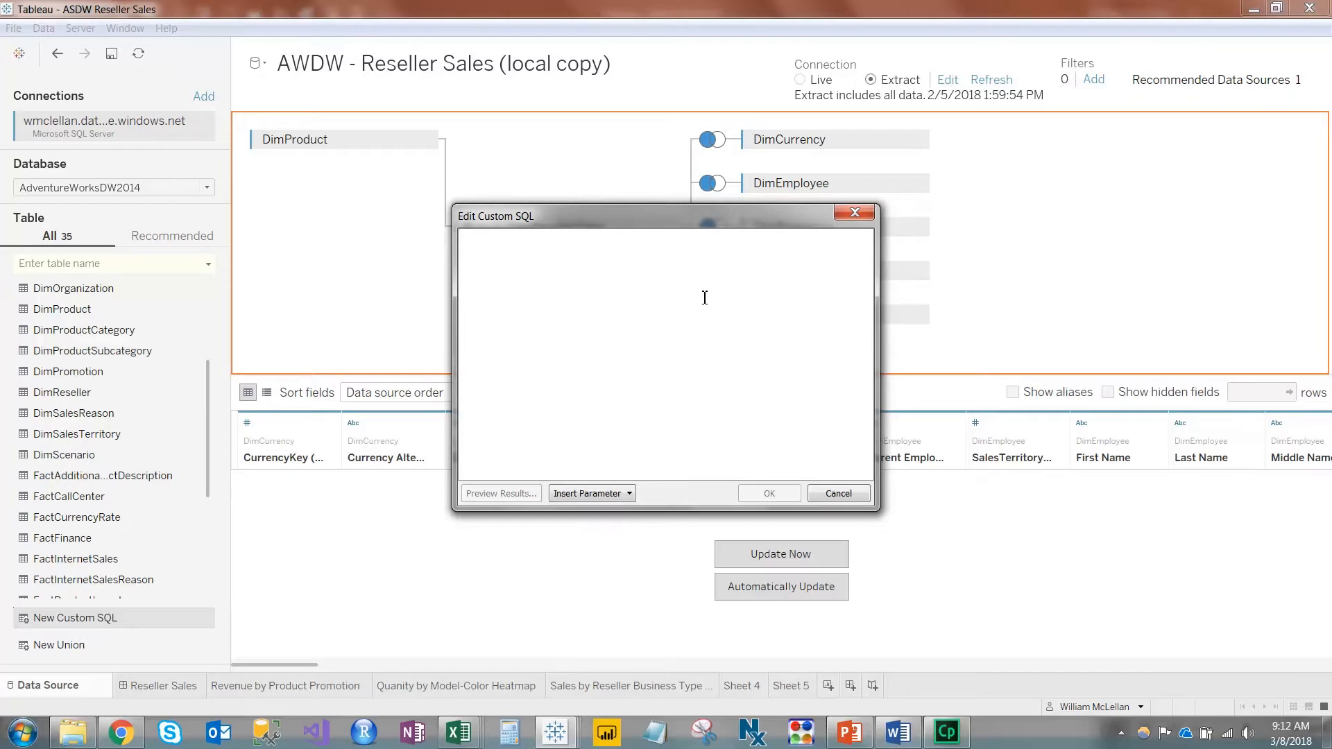
left_click(855, 215)
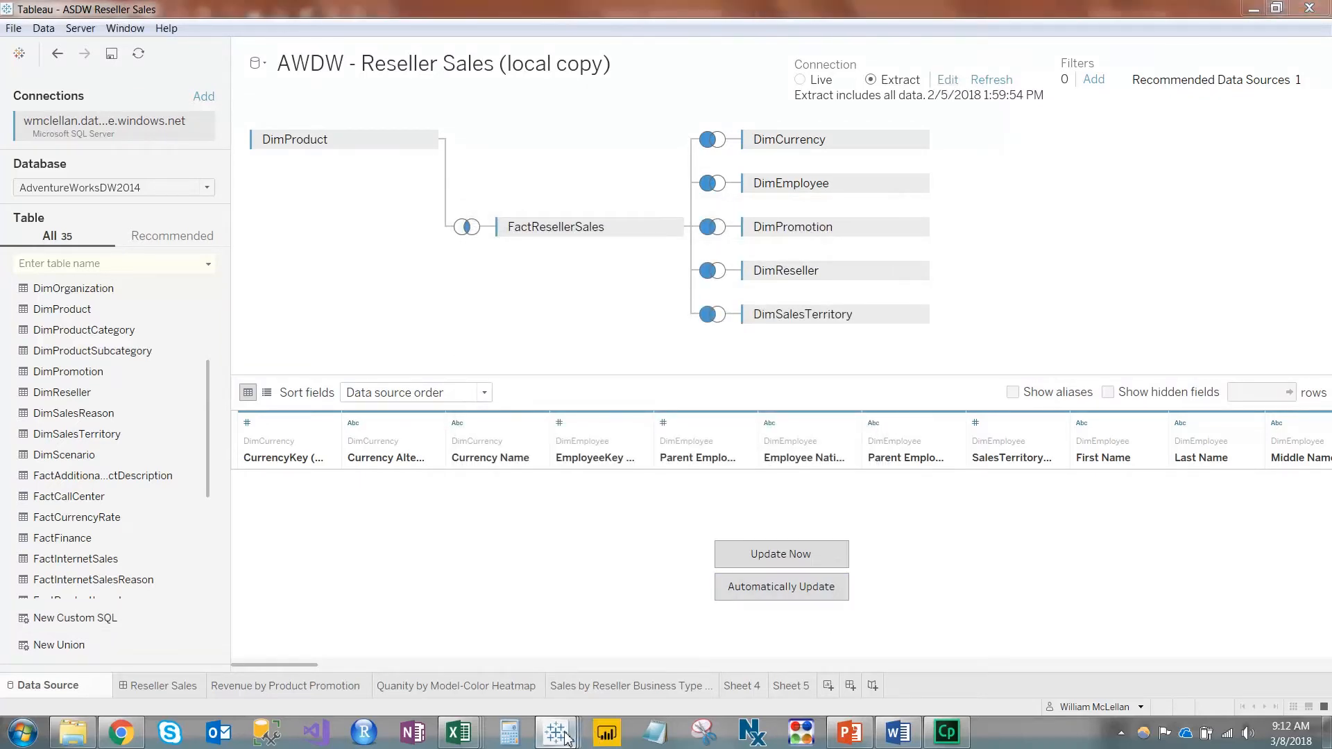
Step: Switch back to the Superstore workbook and open its extract settings for editing
mouse_move(566, 736)
left_click(713, 609)
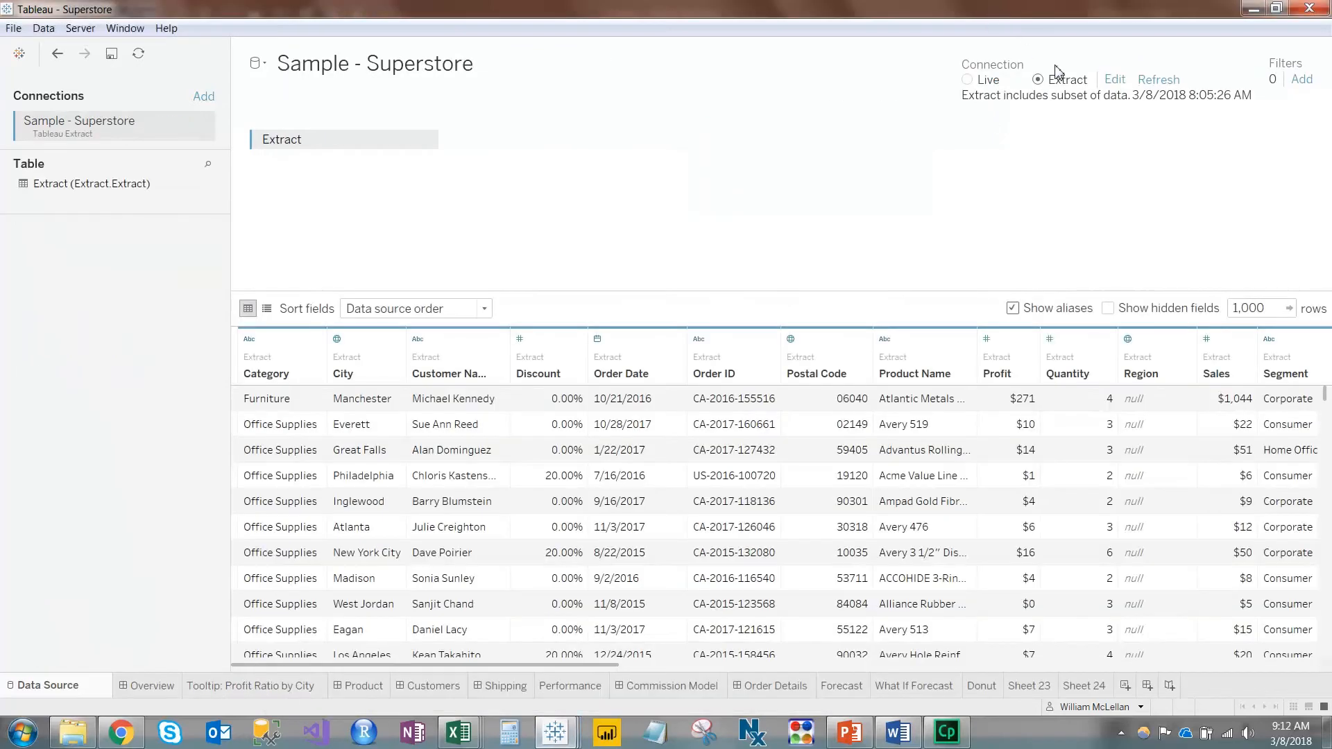
left_click(1115, 81)
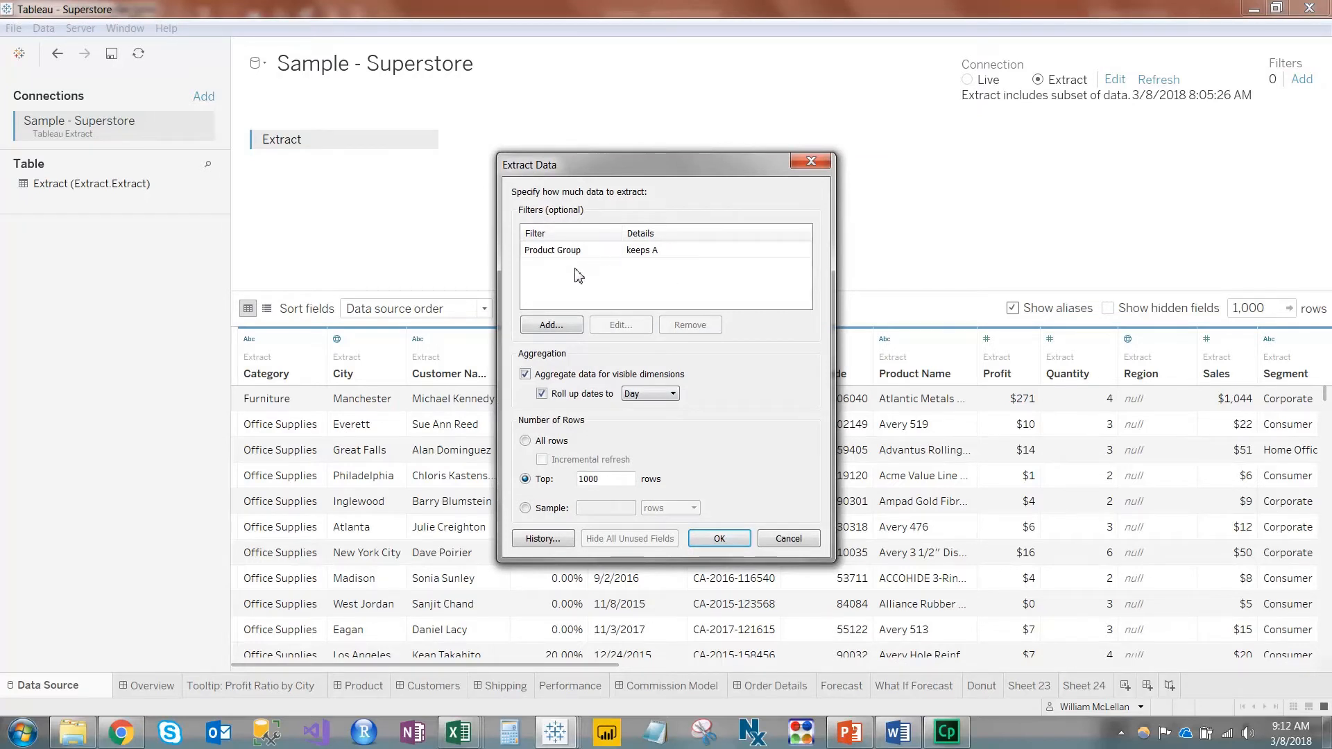
Step: Add a new extract filter on the Discount field
left_click(550, 325)
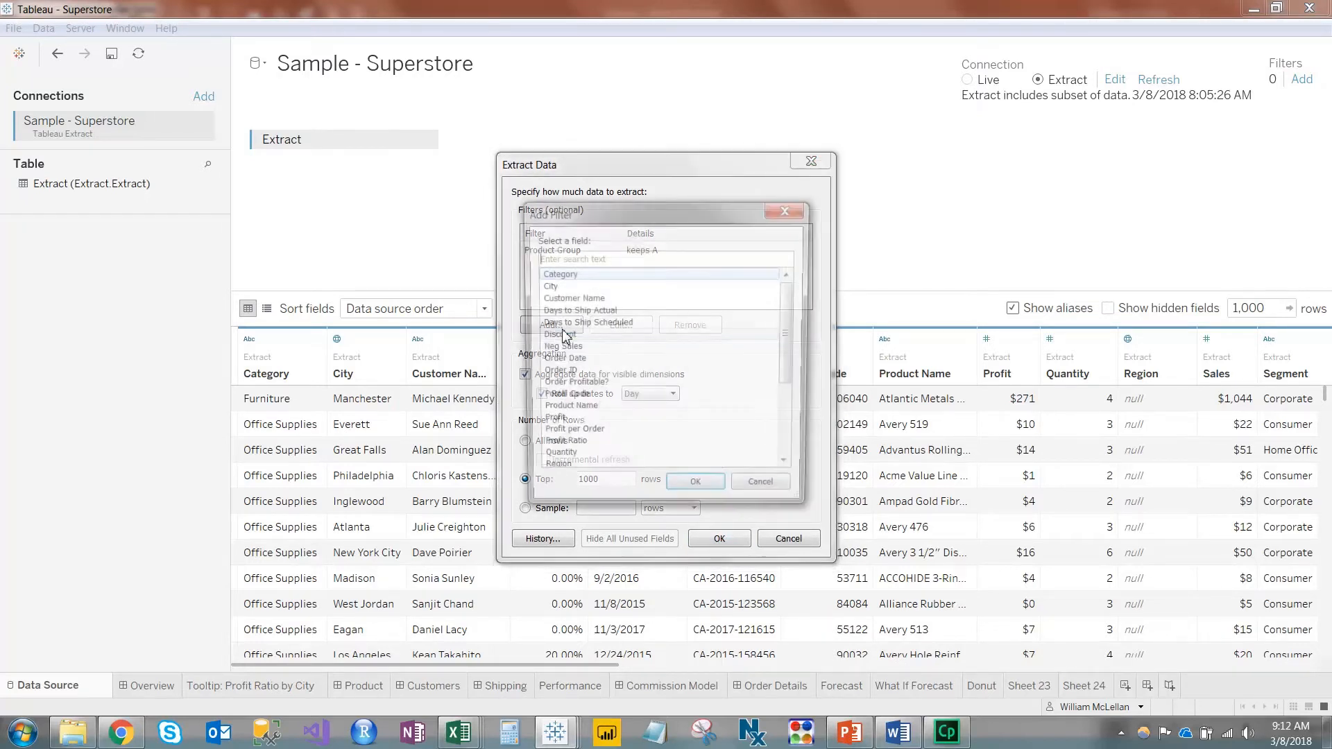
left_click(548, 286)
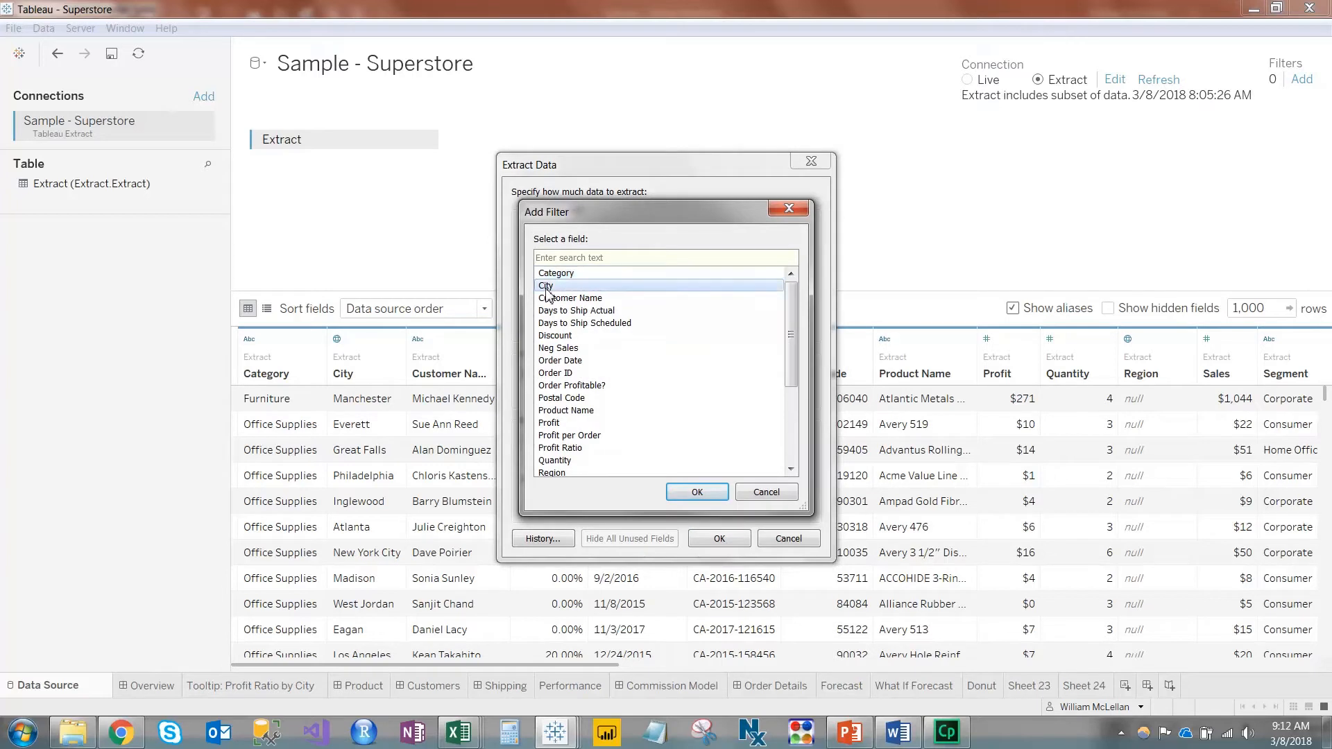
key("Up")
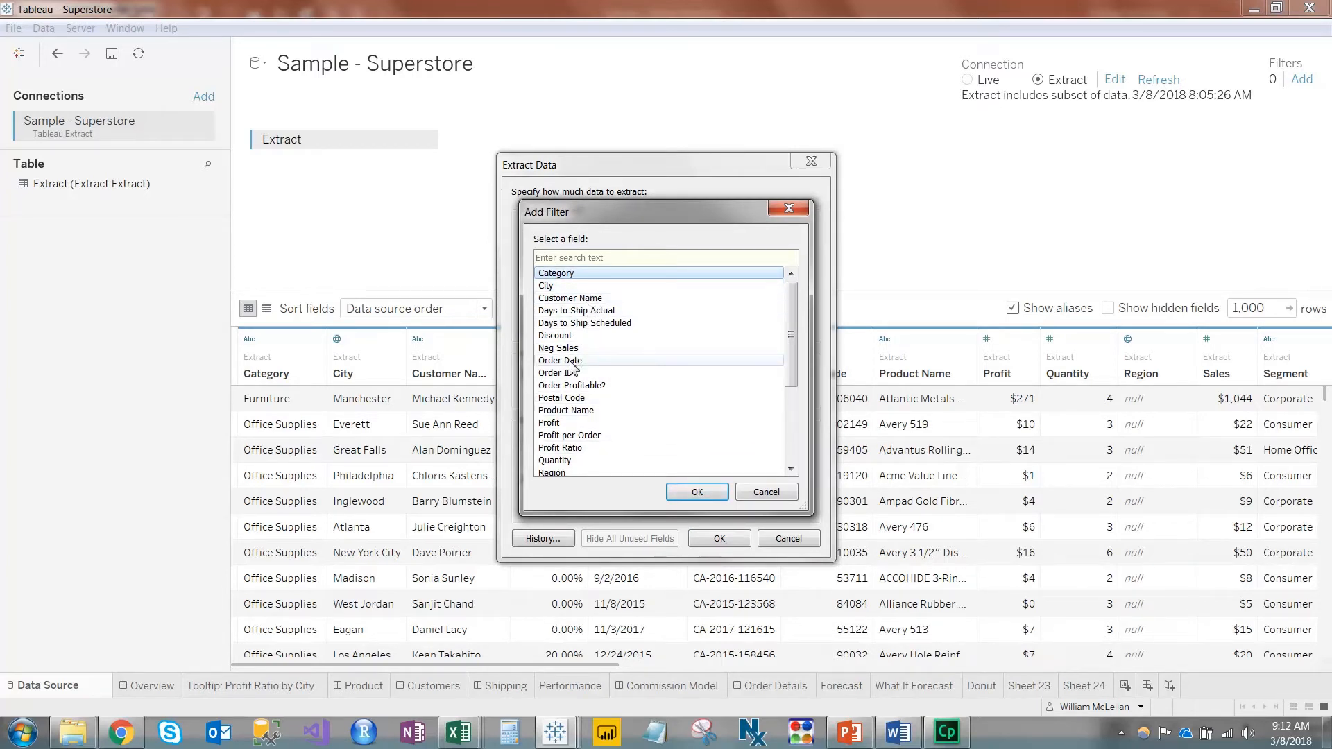
left_click(586, 336)
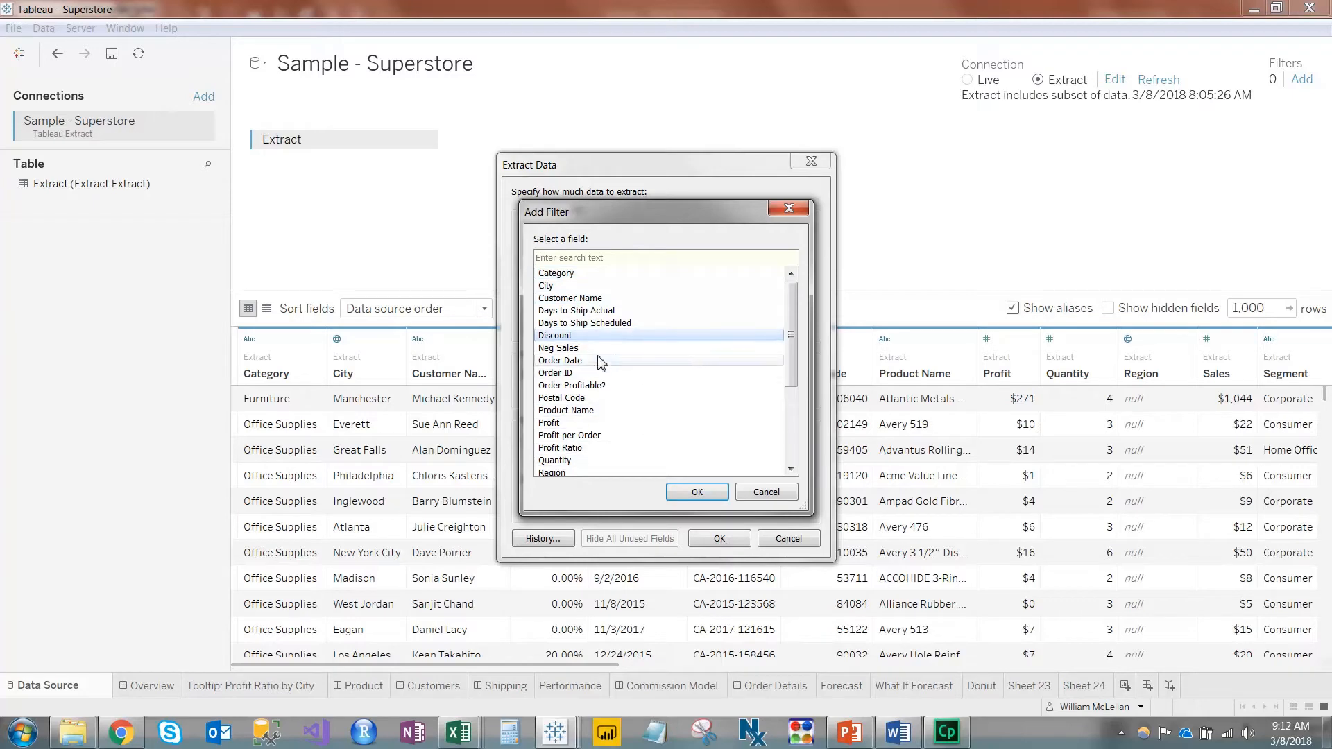
left_click(697, 491)
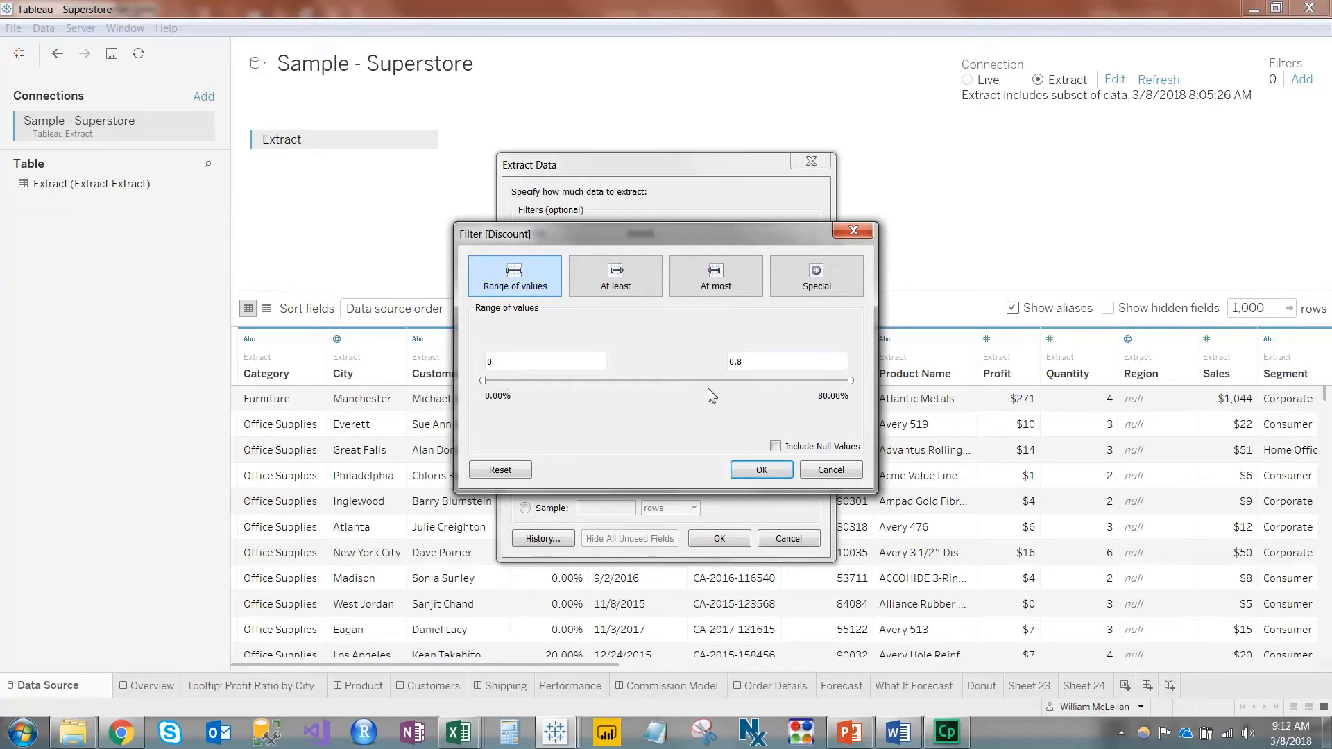
Step: Set the lower limit of the Discount filter's range of values to 0.5
left_click_drag(486, 383, 711, 383)
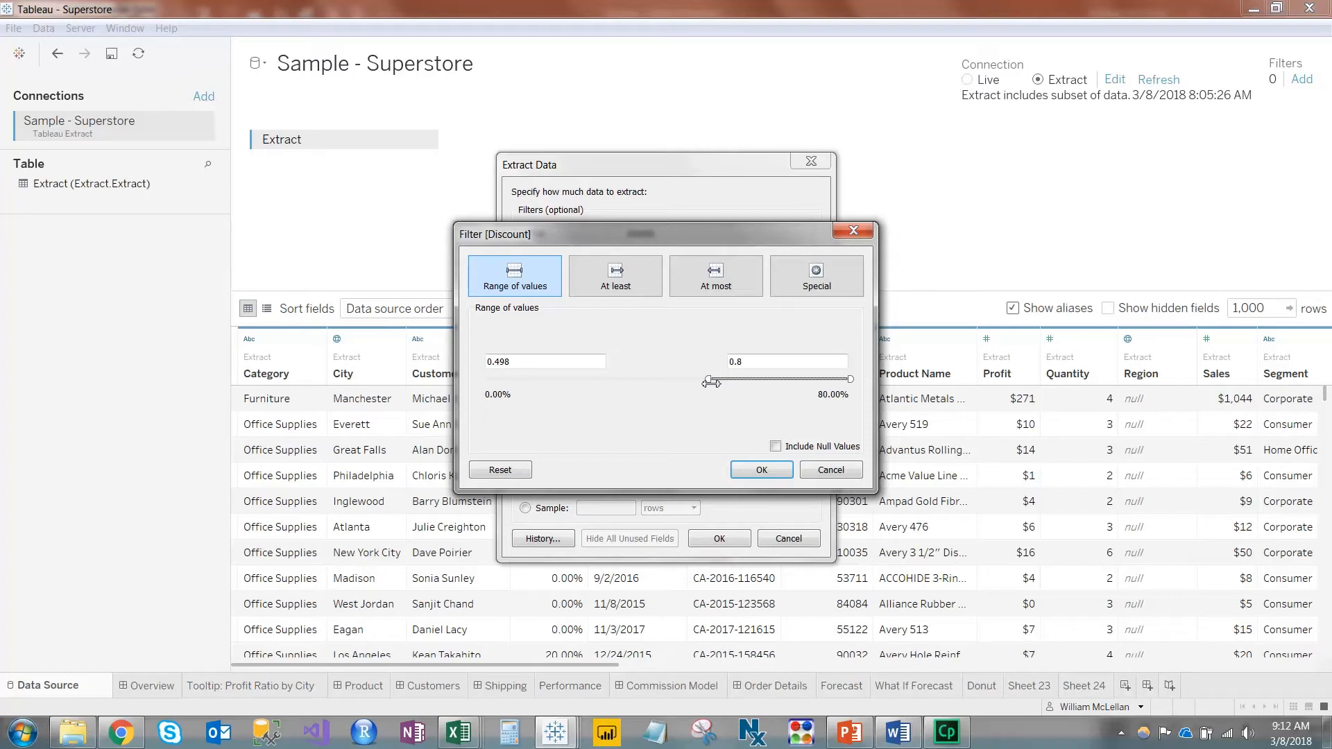
left_click(515, 362)
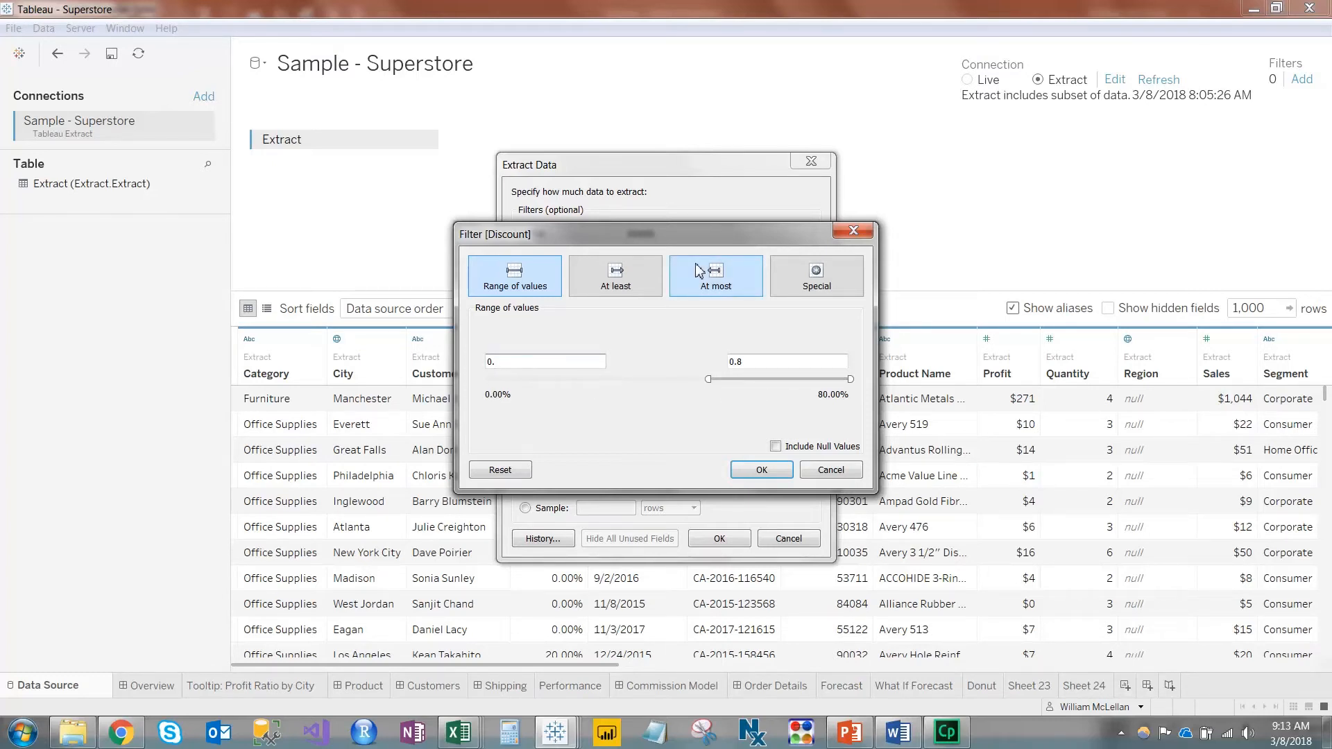
key("Tab")
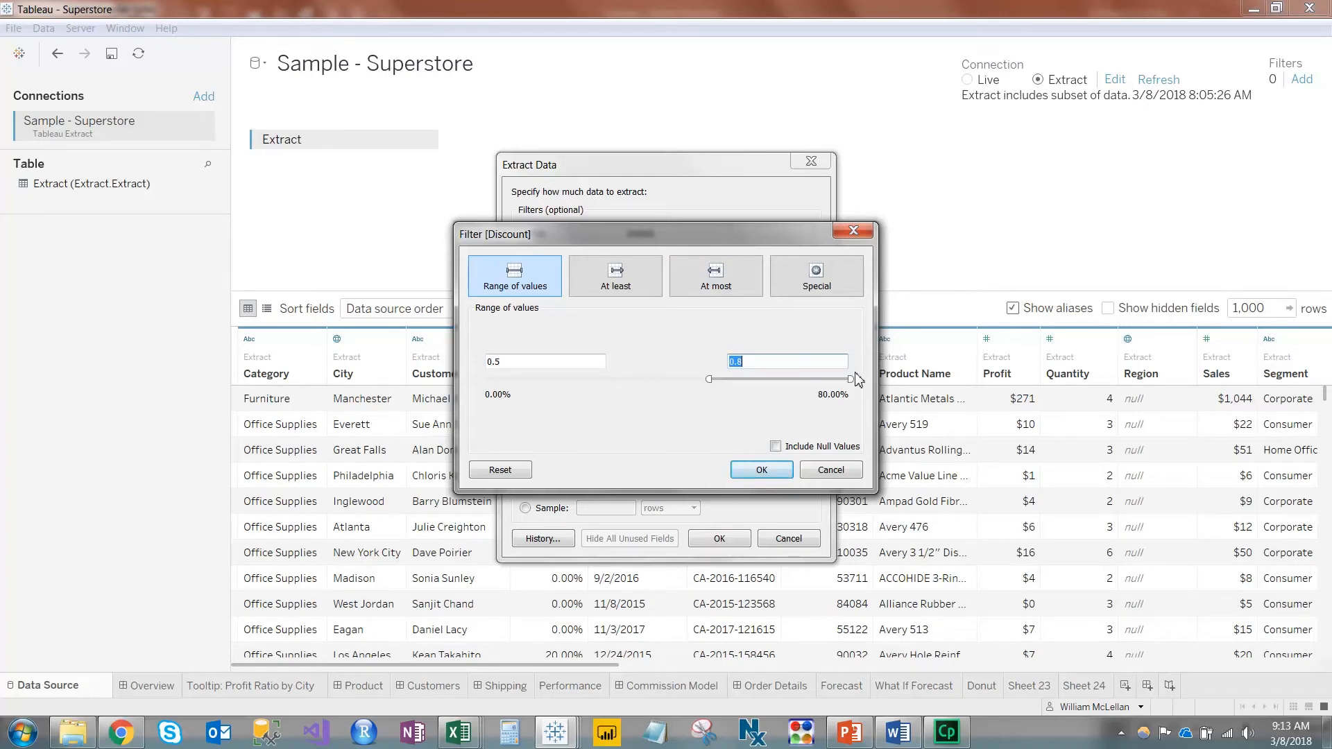
Step: Go through the At least, At most and Special modes, and apply the Discount filter as a range of values from 0 to 0.5
left_click(629, 288)
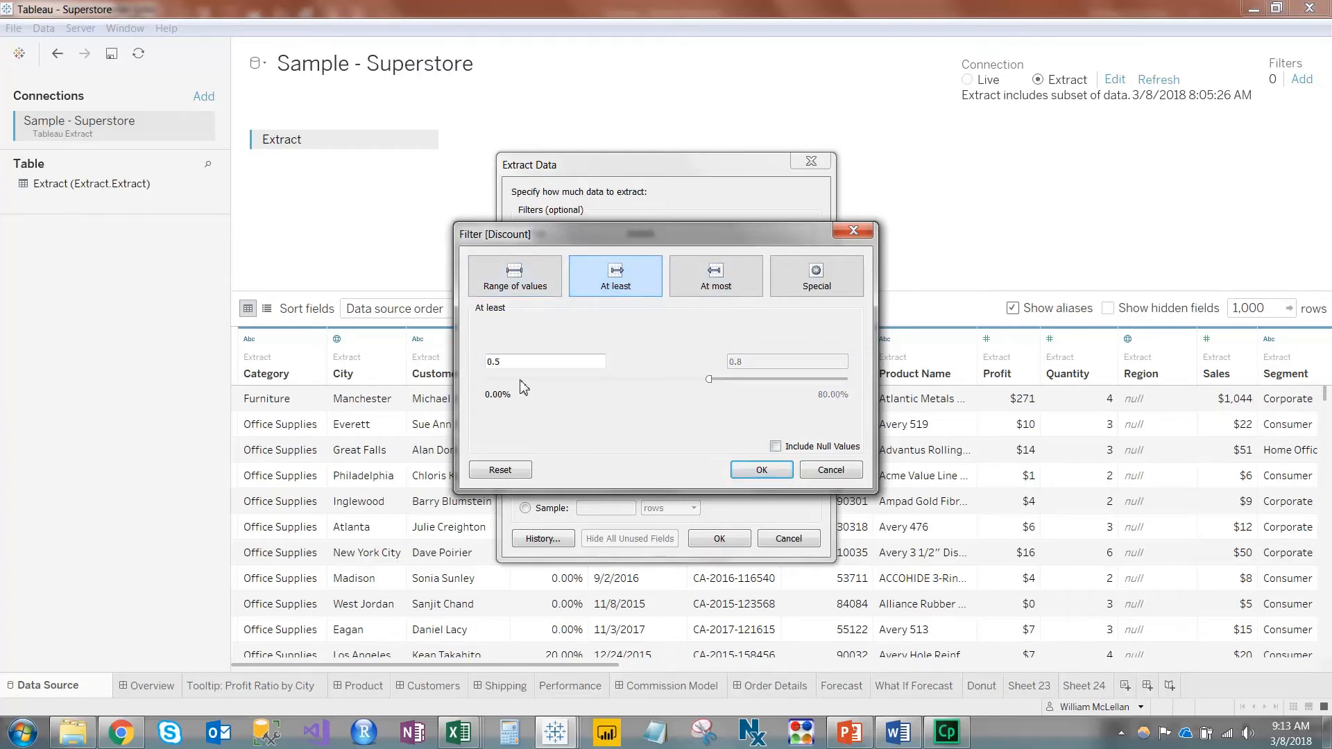
left_click(743, 288)
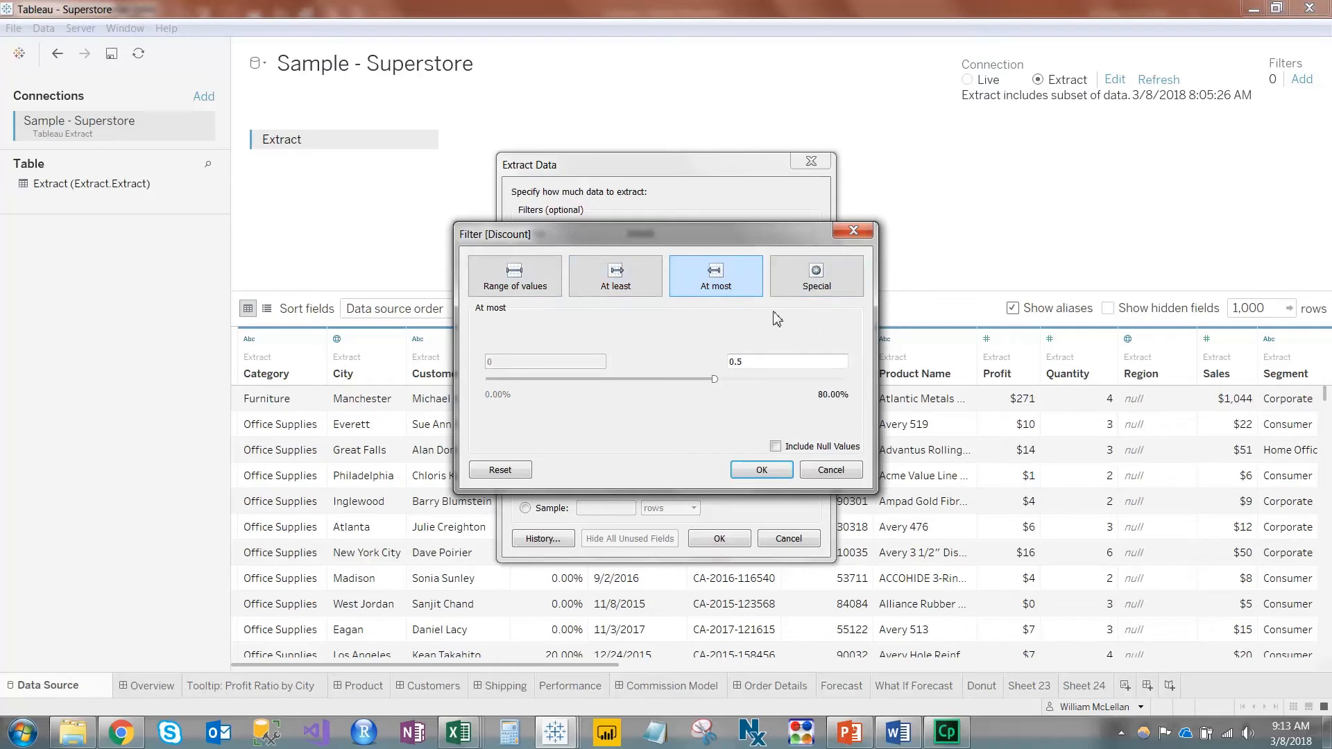
left_click(813, 287)
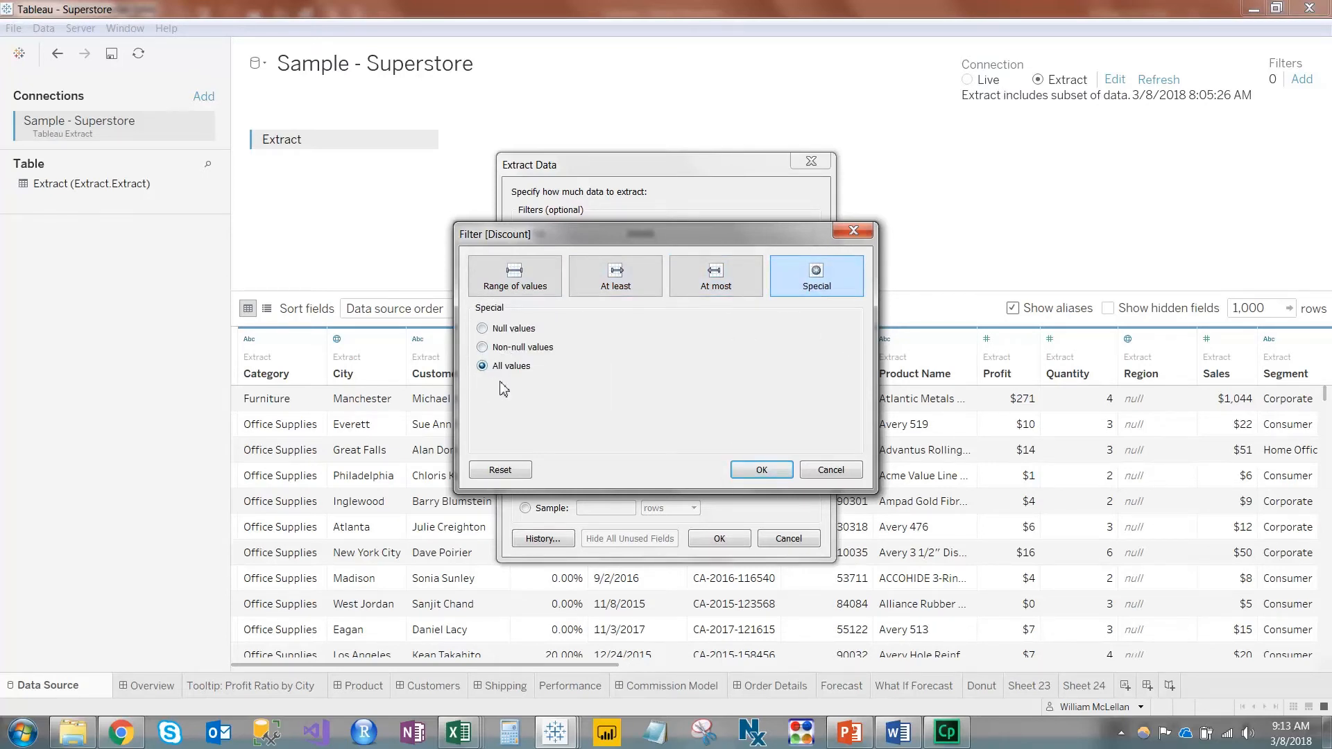
left_click(497, 295)
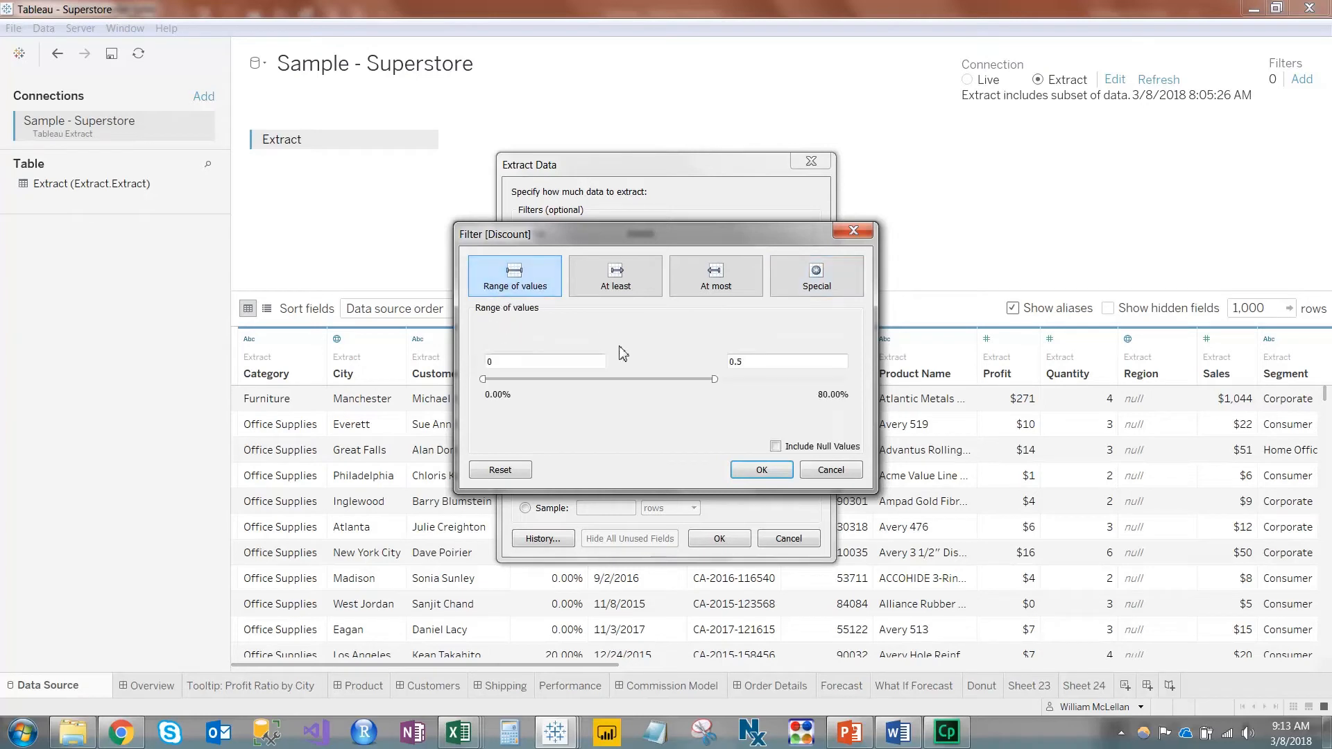
left_click(758, 471)
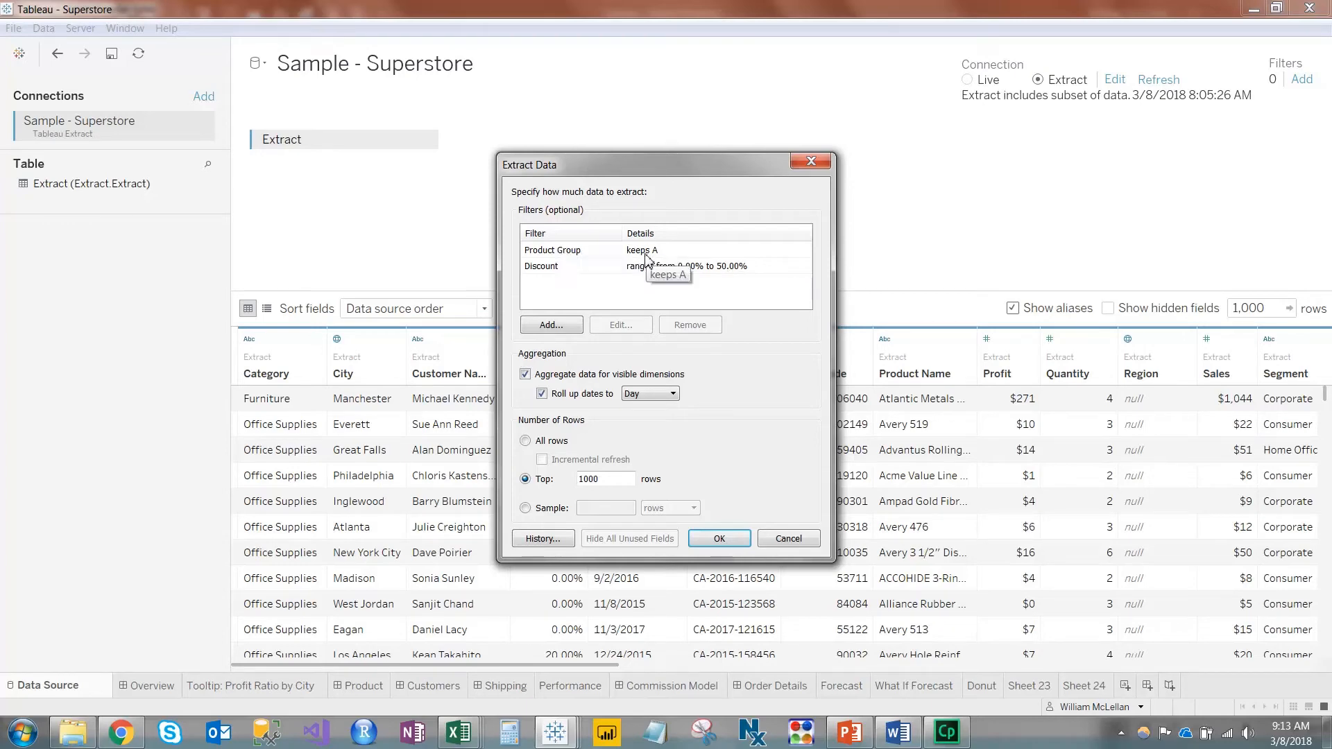
Step: Edit the Product Group extract filter so that it keeps only Z
left_click(623, 253)
double_click(623, 253)
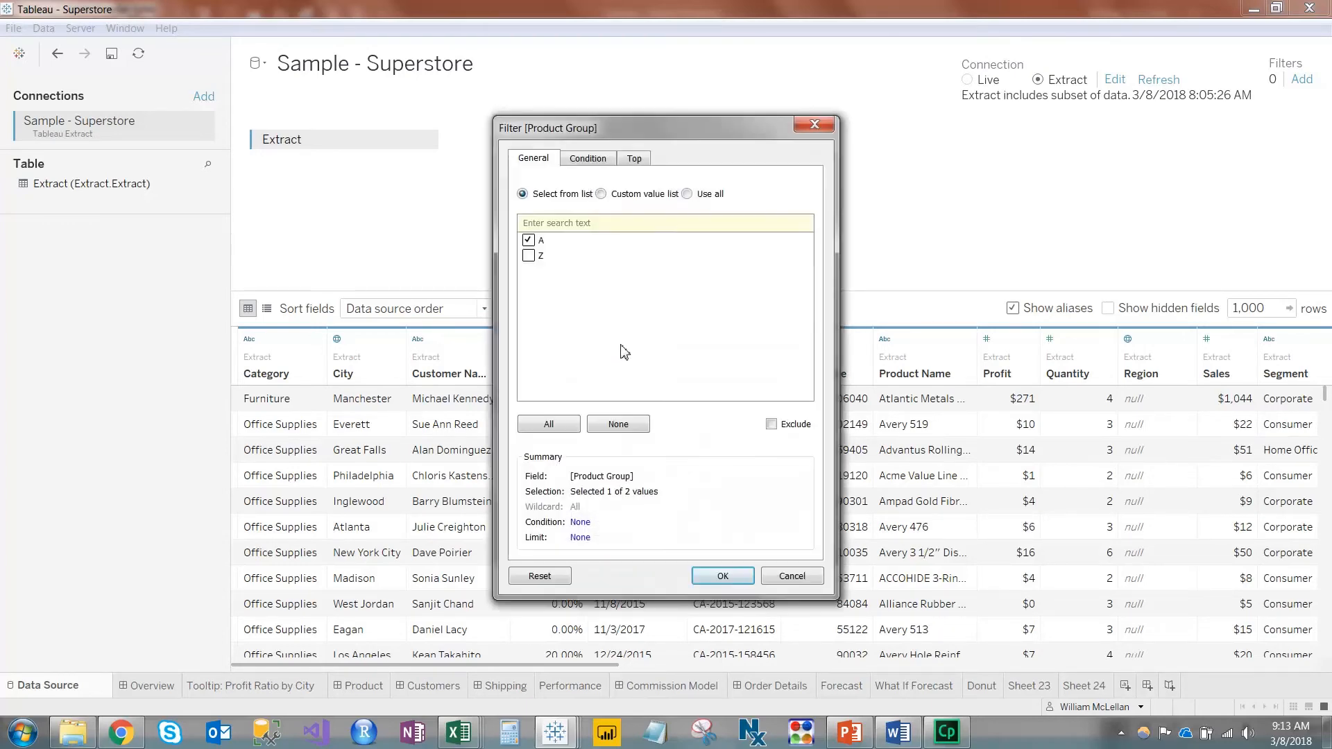
left_click(528, 240)
left_click(703, 579)
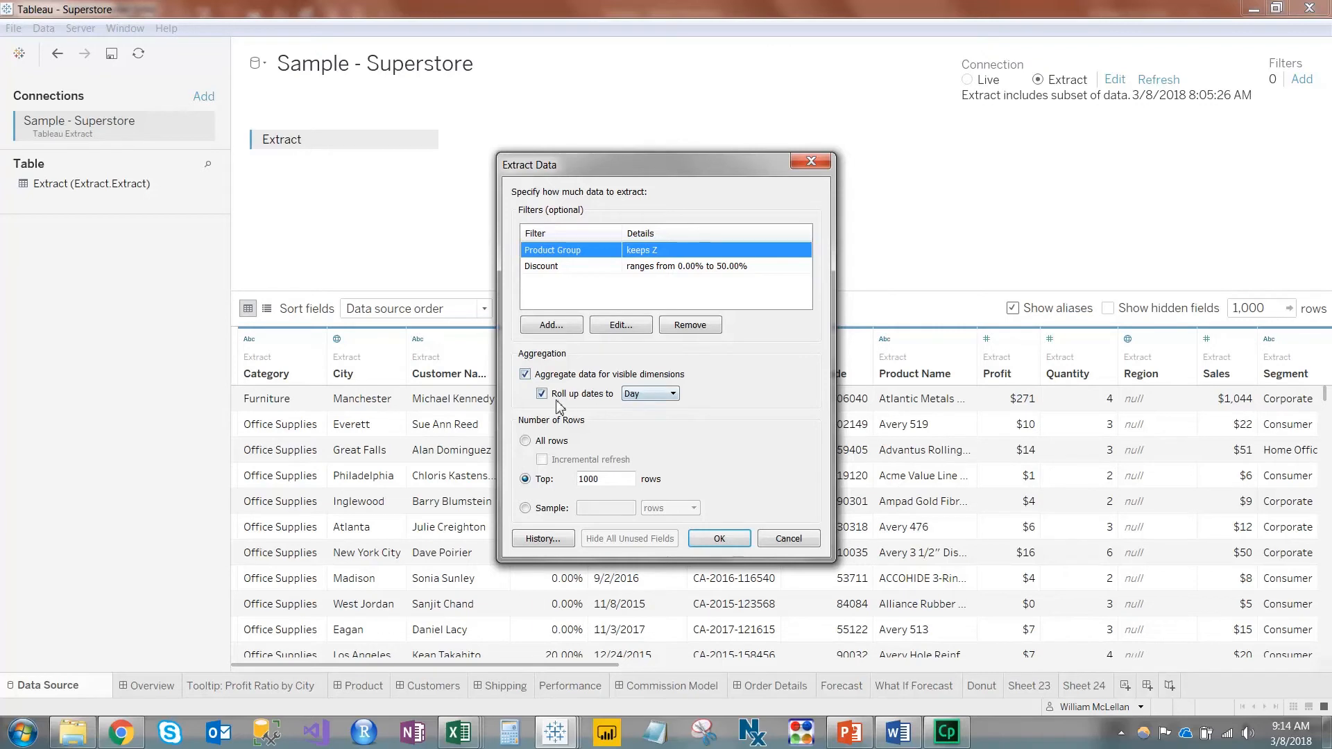
Step: Examine the date roll-up levels, keeping Day, and compare the All rows option with the Top 1000 rows limit
left_click(650, 396)
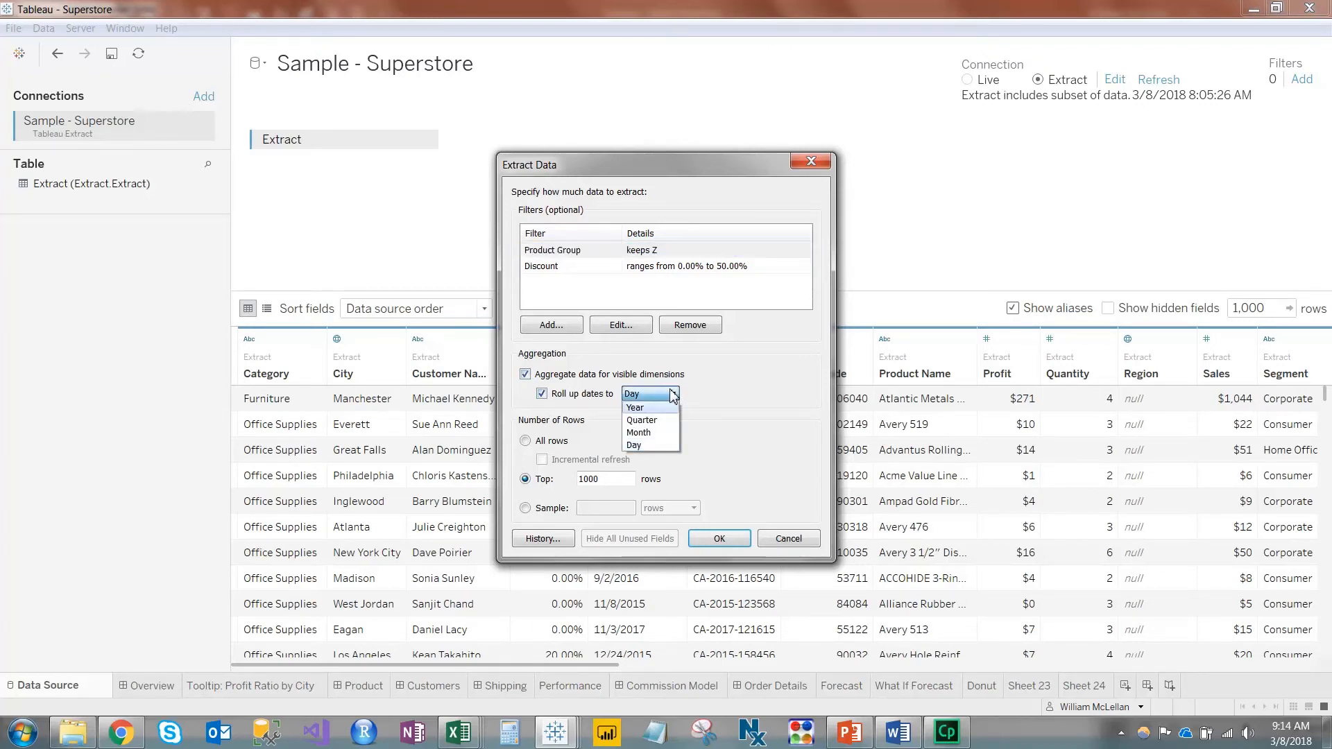
left_click(661, 396)
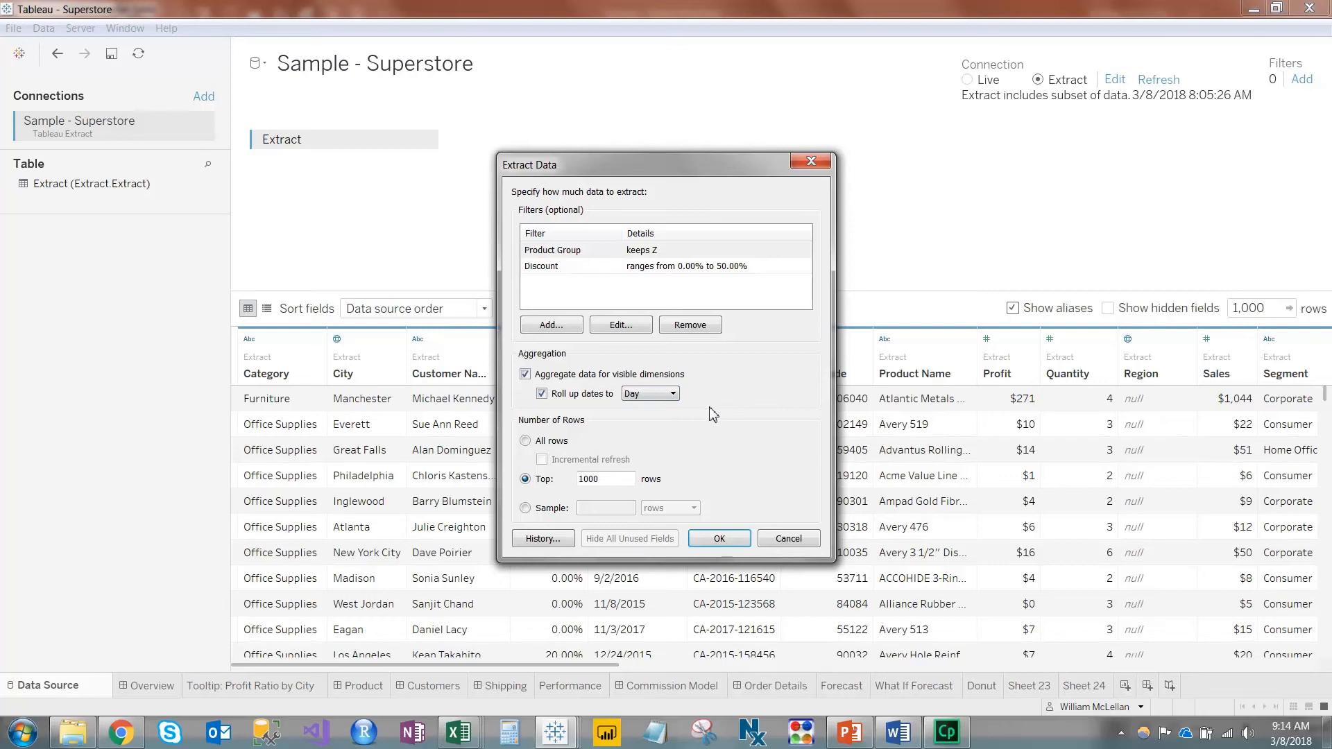
left_click(525, 441)
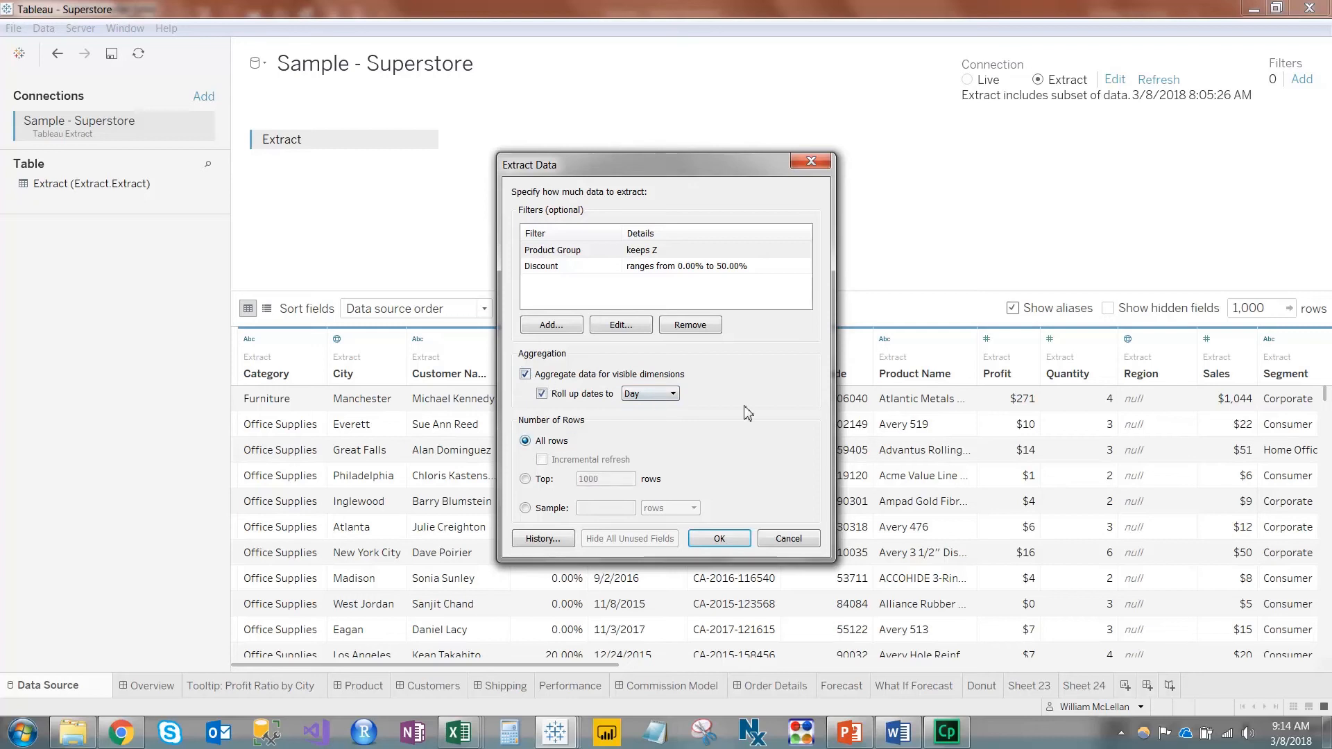
left_click(527, 480)
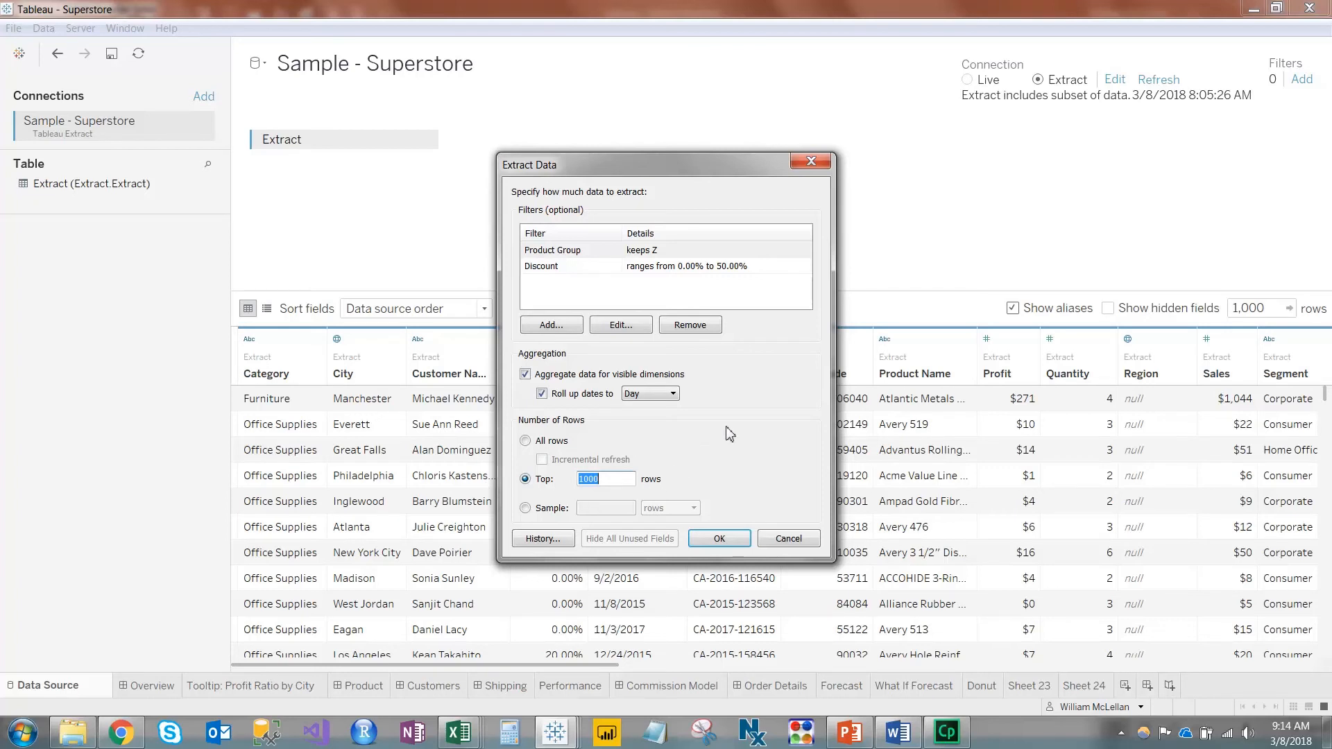
left_click(609, 480)
Step: Switch the extract's row limit to Sample and try to apply the settings with the sample size left blank
left_click(528, 508)
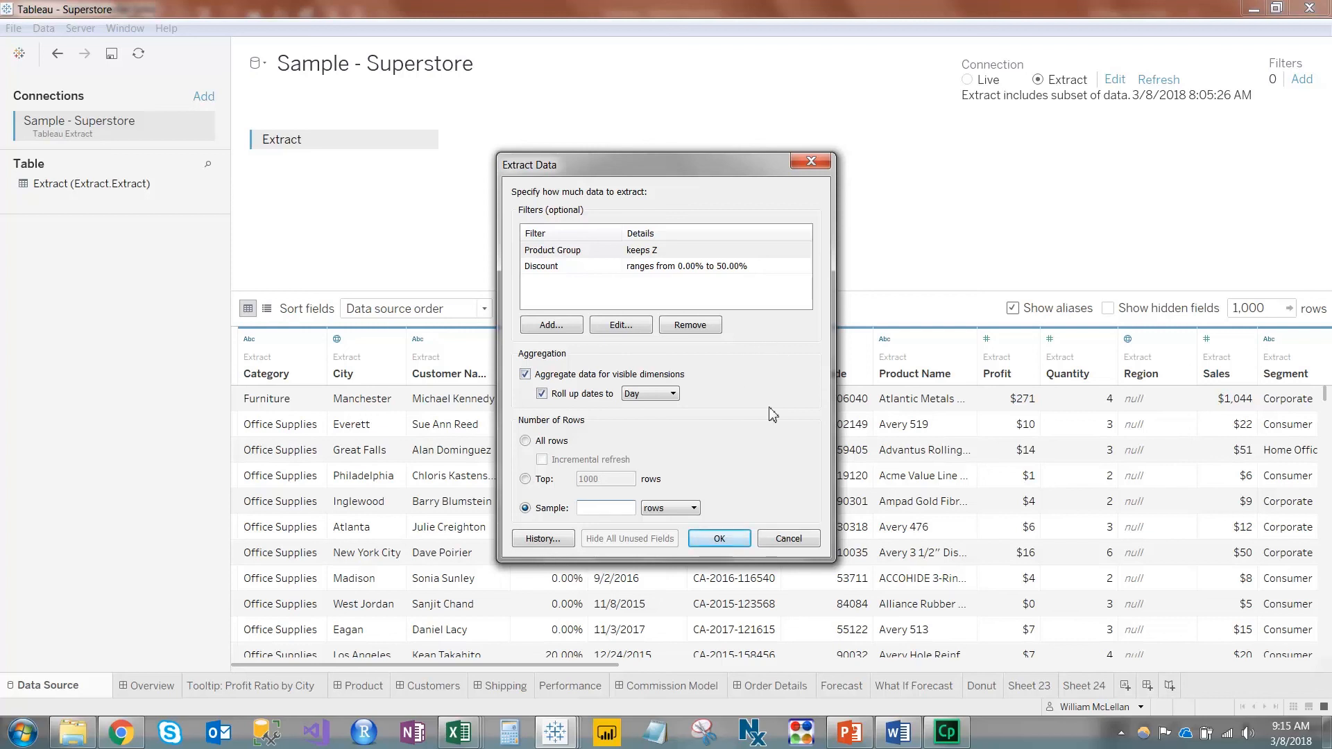
left_click(720, 540)
left_click(688, 390)
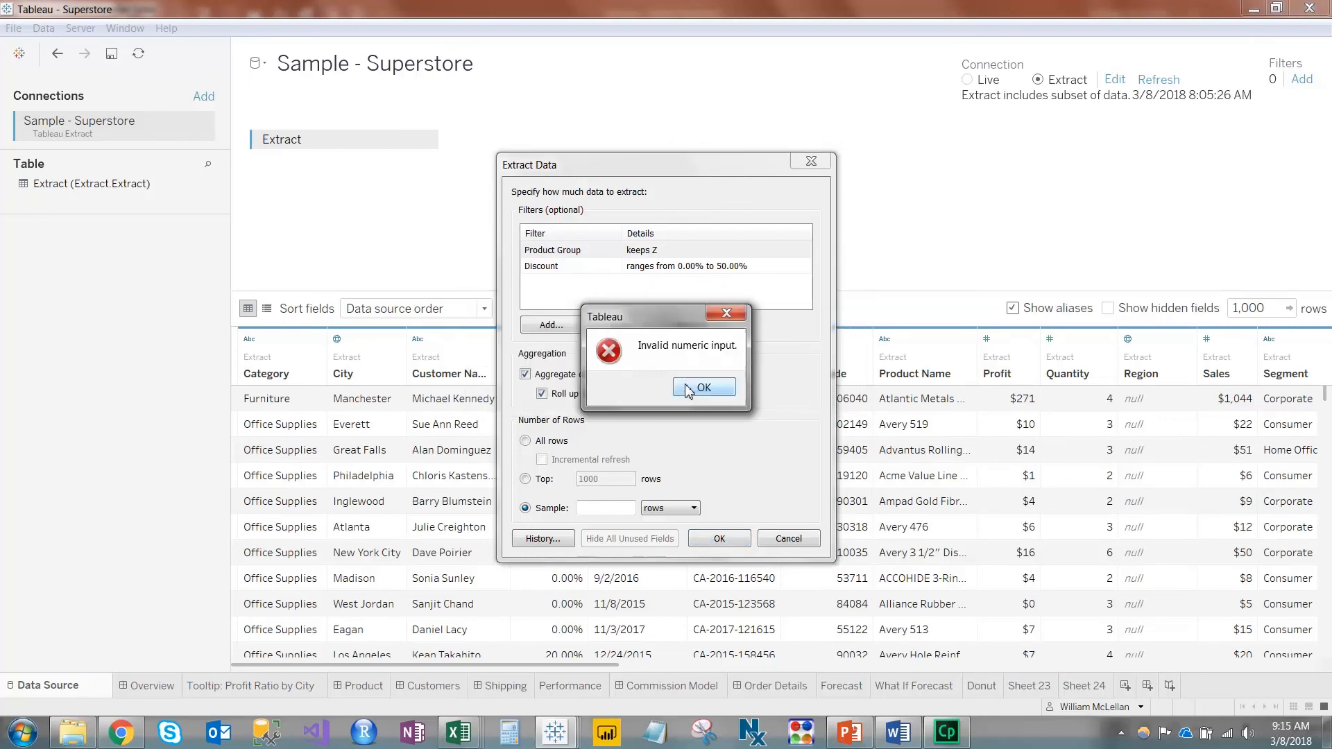